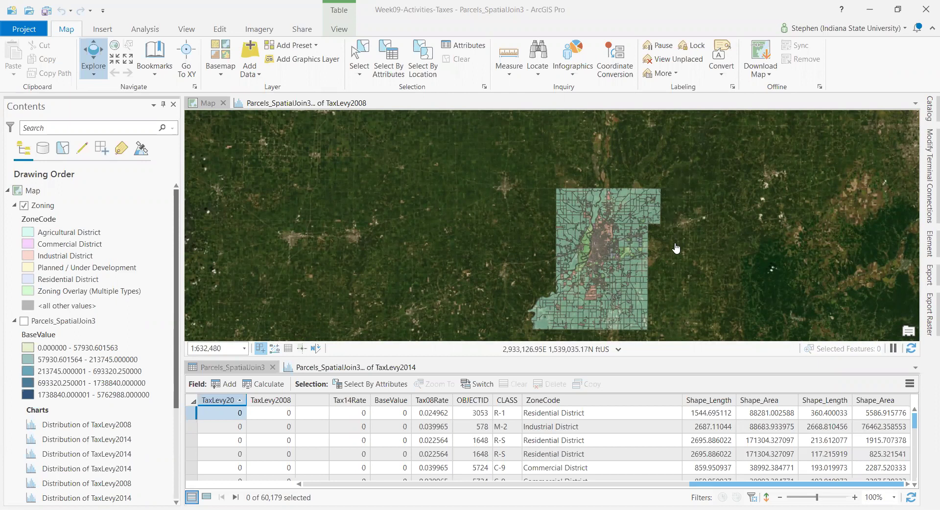
- Pan the parcel map slightly up and to the left
drag(676, 248, 650, 227)
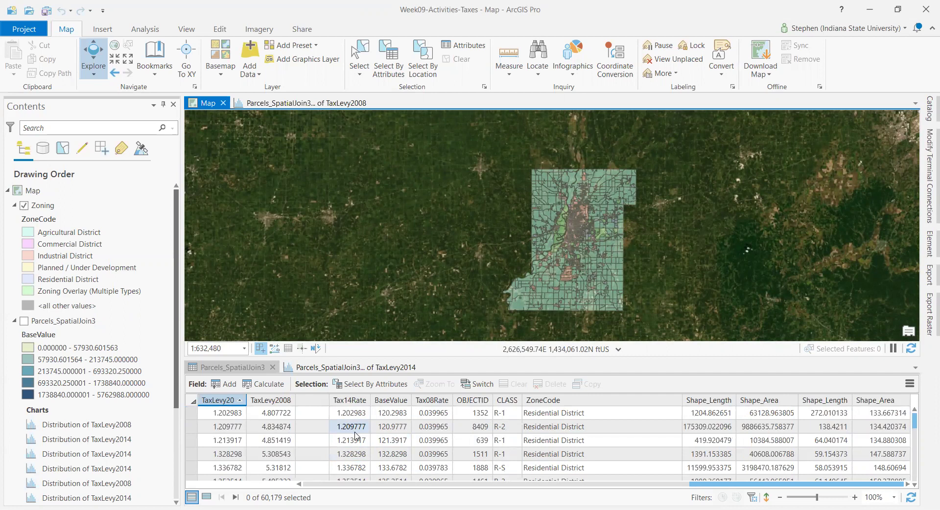
- Scroll and step through neighbouring TaxLevy2014 values in the parcel attribute table
scroll(356, 436, down, 10)
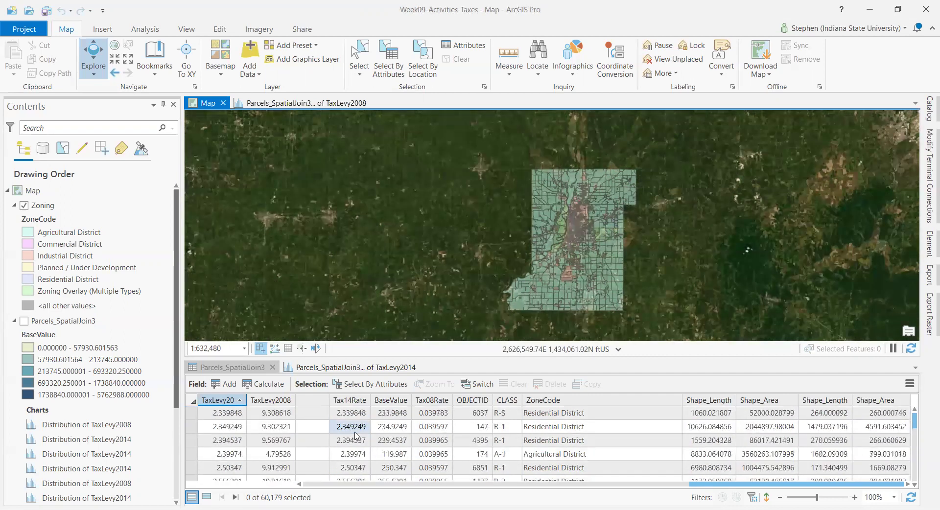
scroll(356, 436, up, 5)
scroll(356, 436, up, 5)
scroll(356, 436, up, 5)
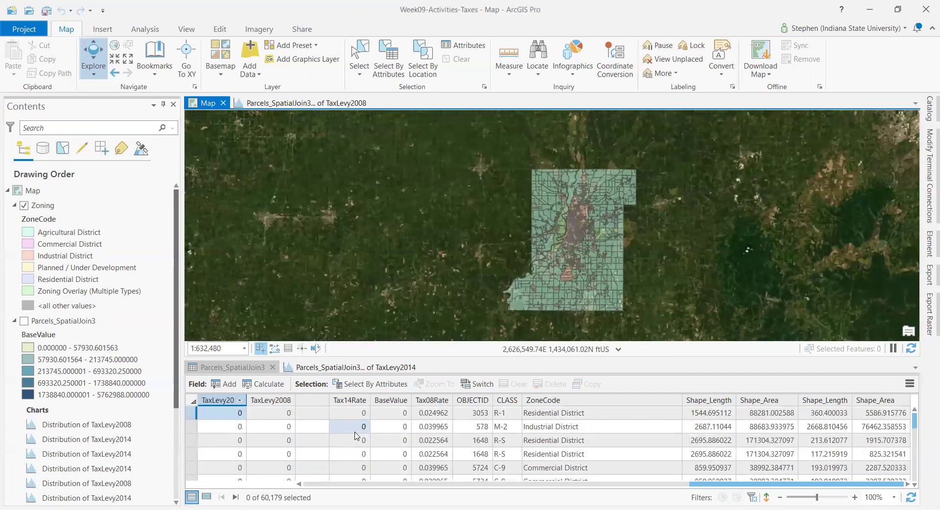
scroll(356, 436, down, 5)
scroll(356, 436, down, 3)
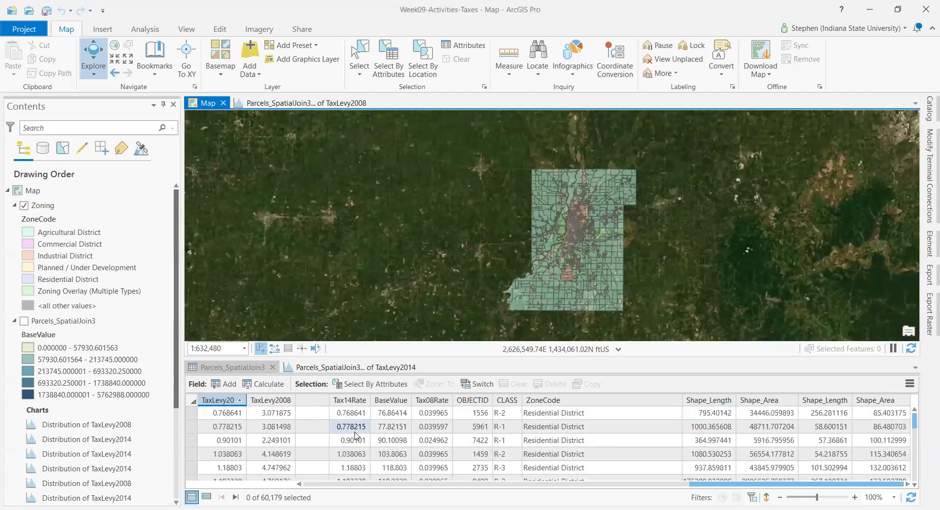
scroll(357, 436, down, 3)
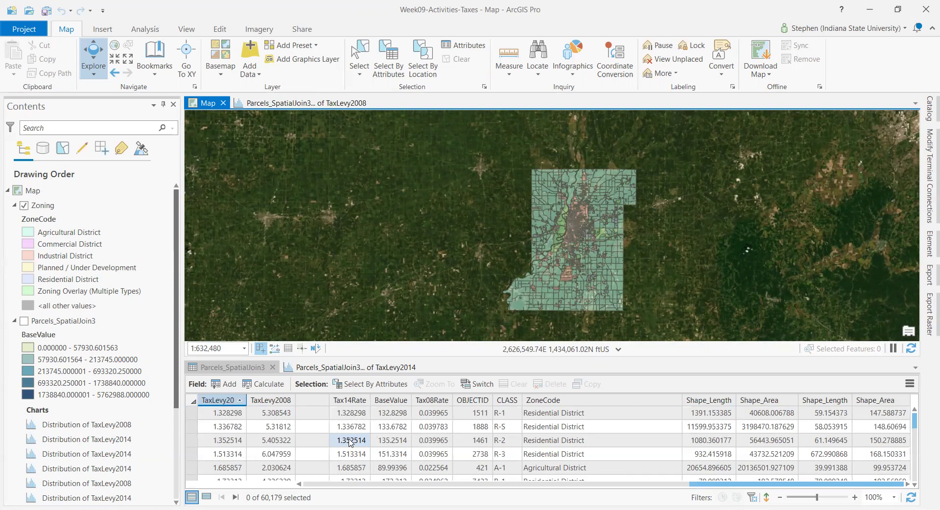
key(Up)
key(Right)
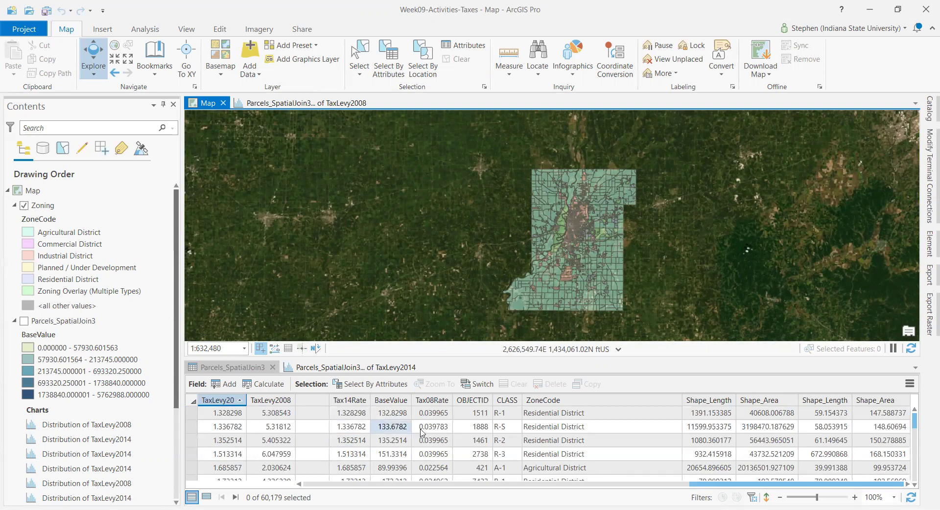
key(Right)
key(Left)
- Widen the TaxLevy2014 column to show its full name and confirm it is a nullable Float
click(223, 418)
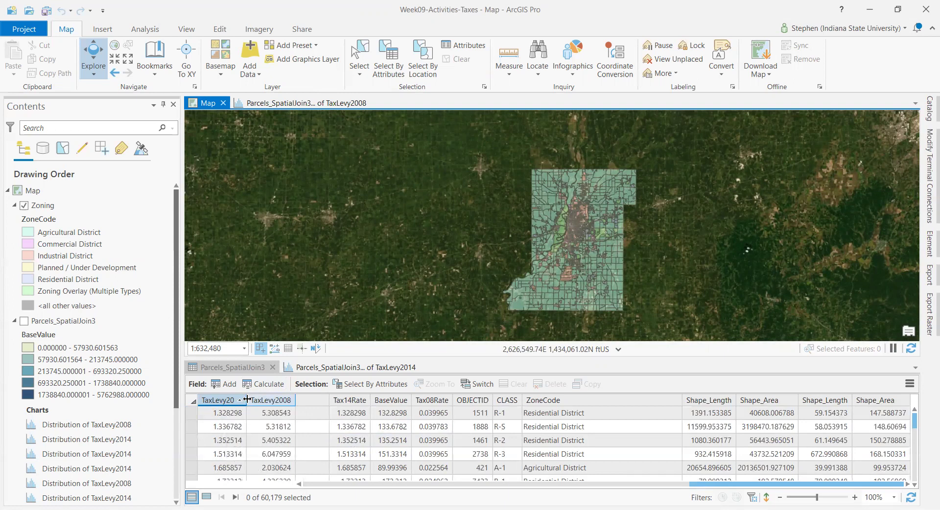
click(247, 400)
drag(247, 400, 254, 400)
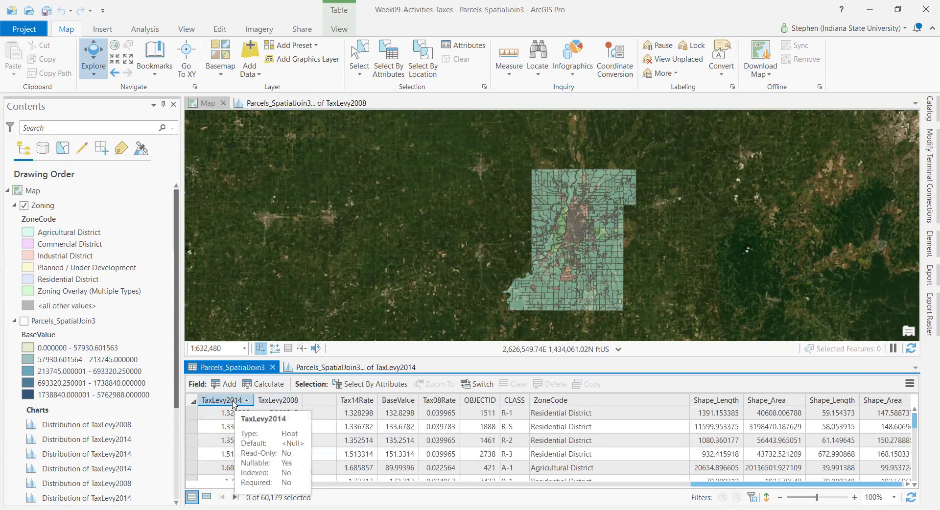
click(926, 415)
click(231, 406)
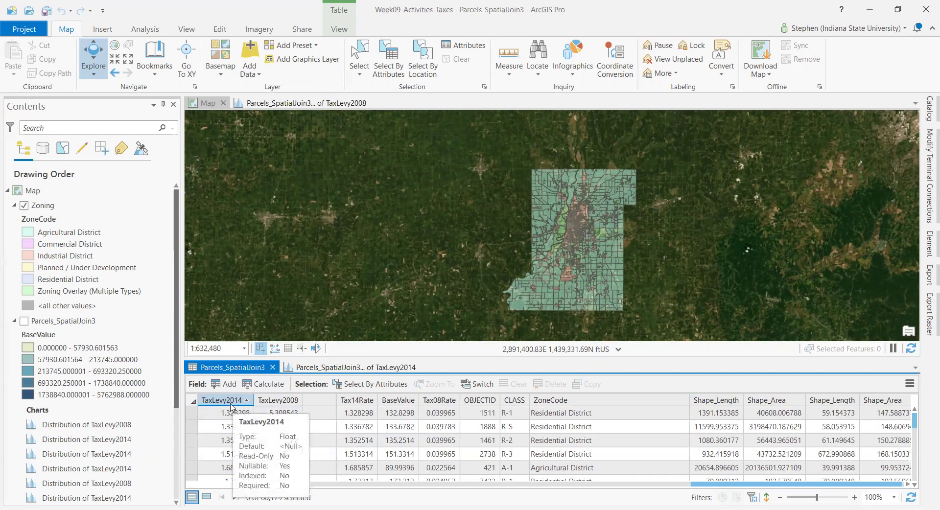
click(228, 411)
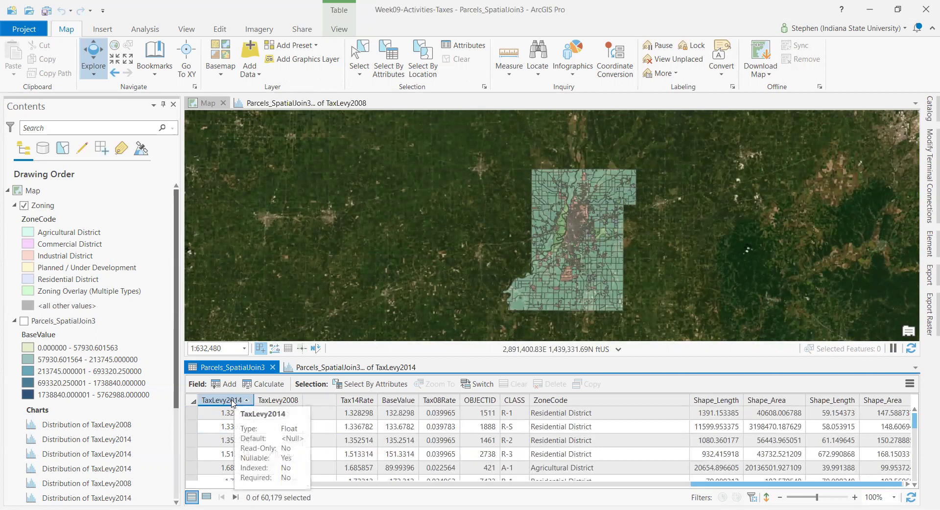
- Open Calculate Field for TaxLevy2014, then close it without running
right_click(231, 402)
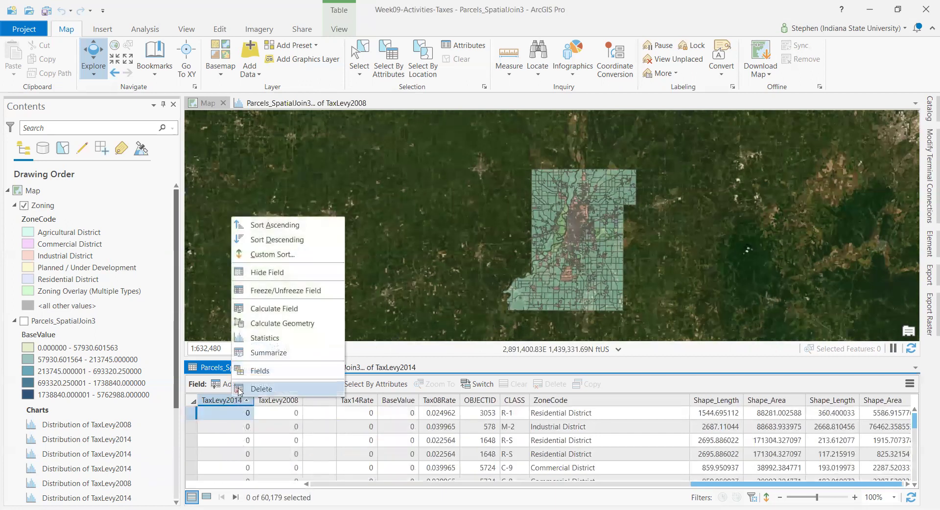
click(298, 309)
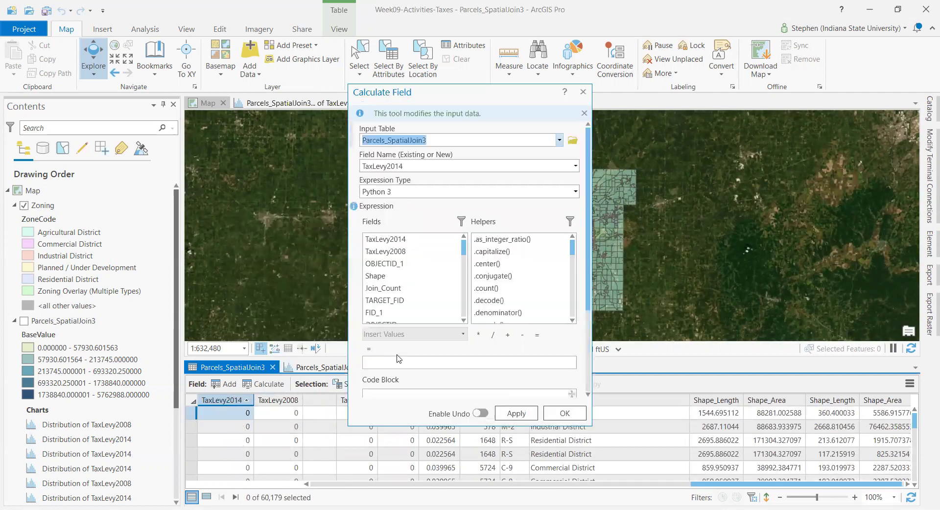
click(582, 94)
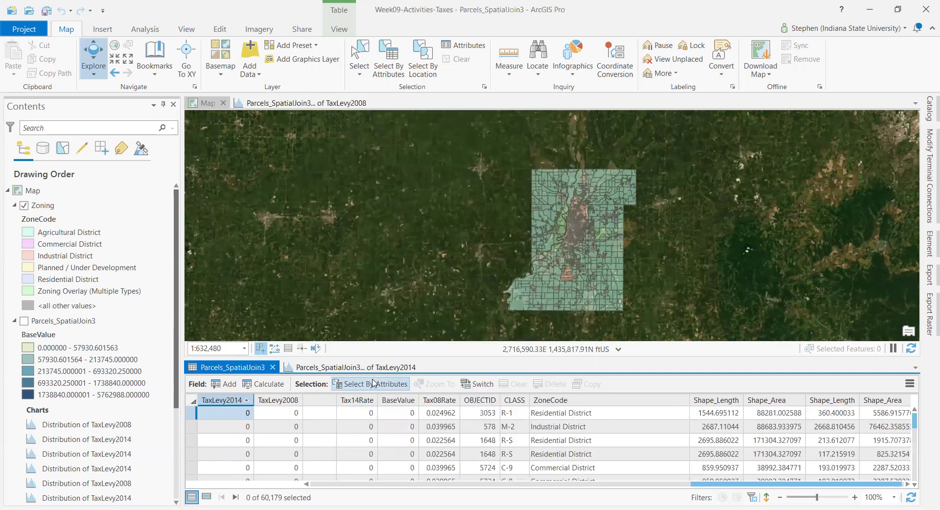
- Select the 39,376 parcels where ZoneCode equals Residential District
click(374, 383)
click(492, 206)
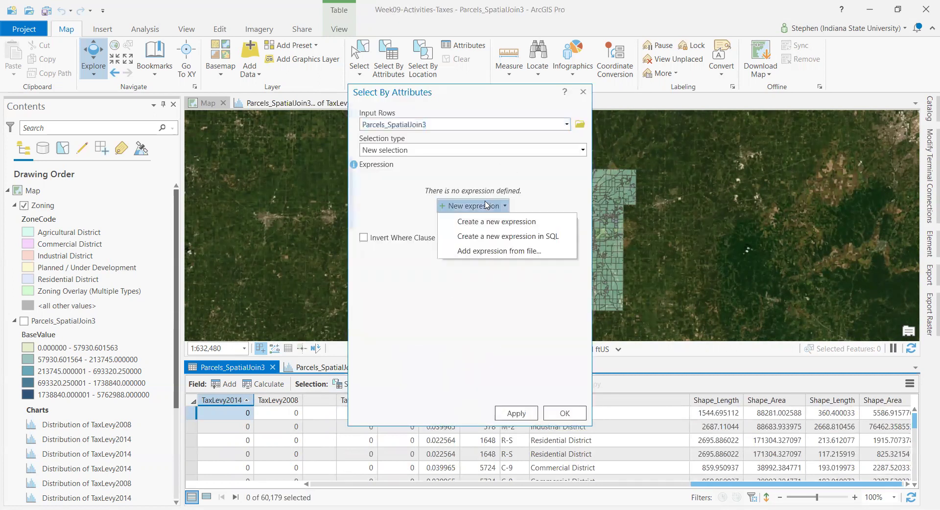
click(492, 222)
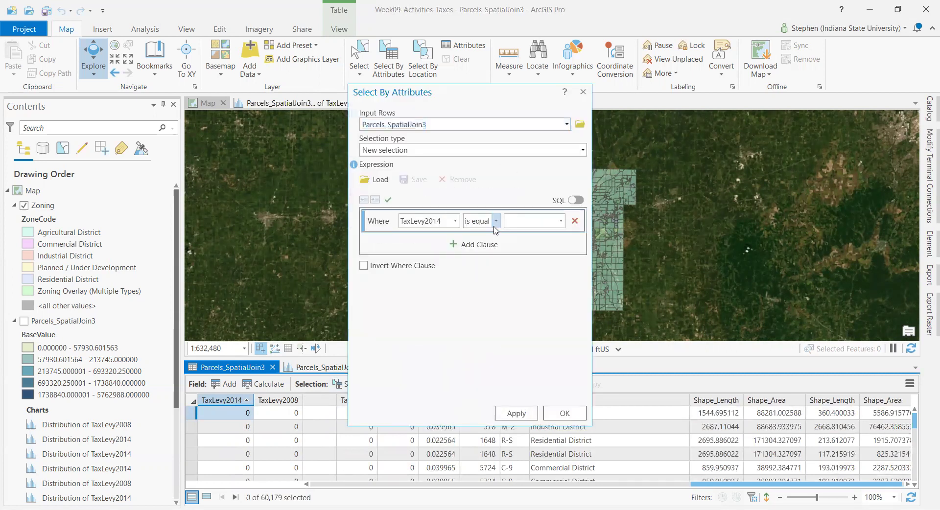
click(455, 221)
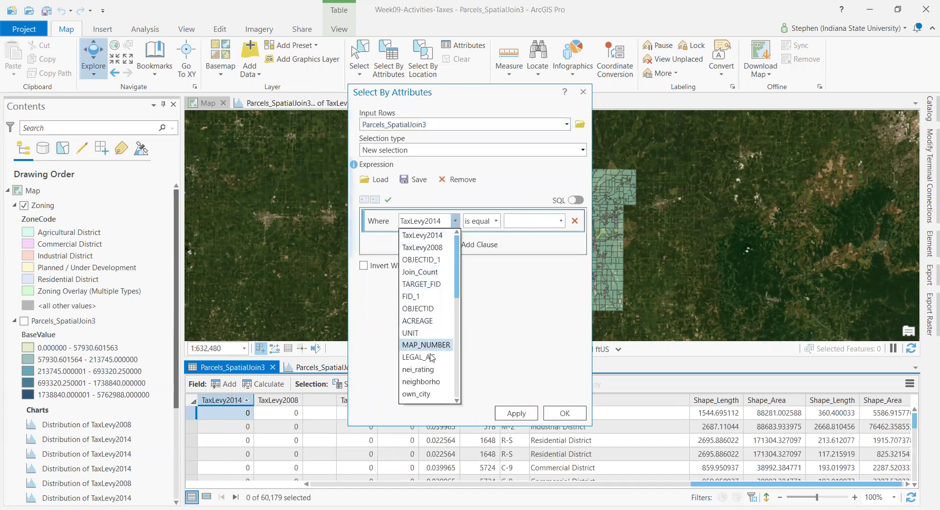
scroll(433, 381, down, 5)
click(431, 346)
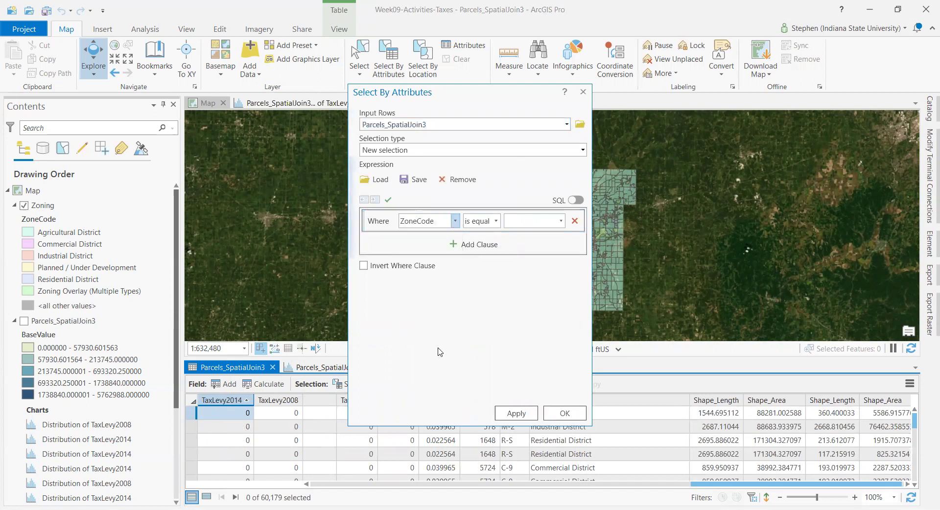
click(560, 221)
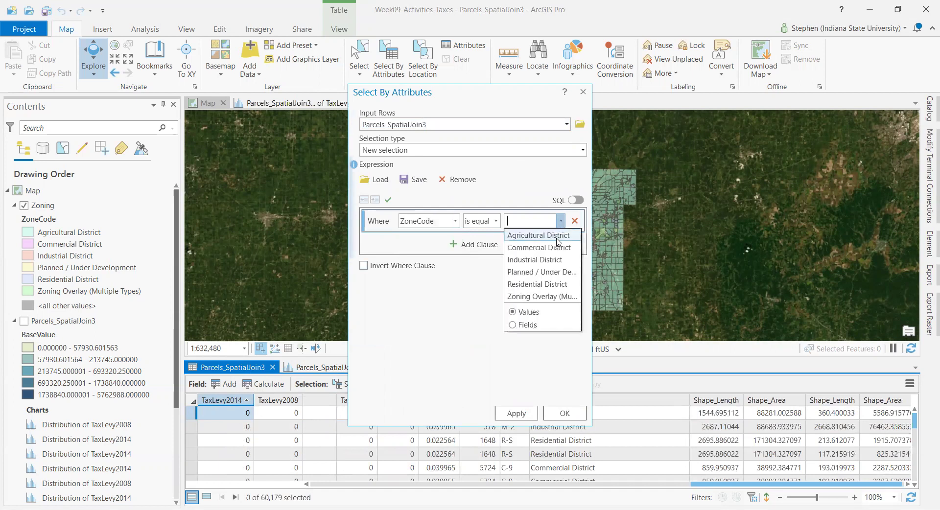
click(550, 284)
click(565, 414)
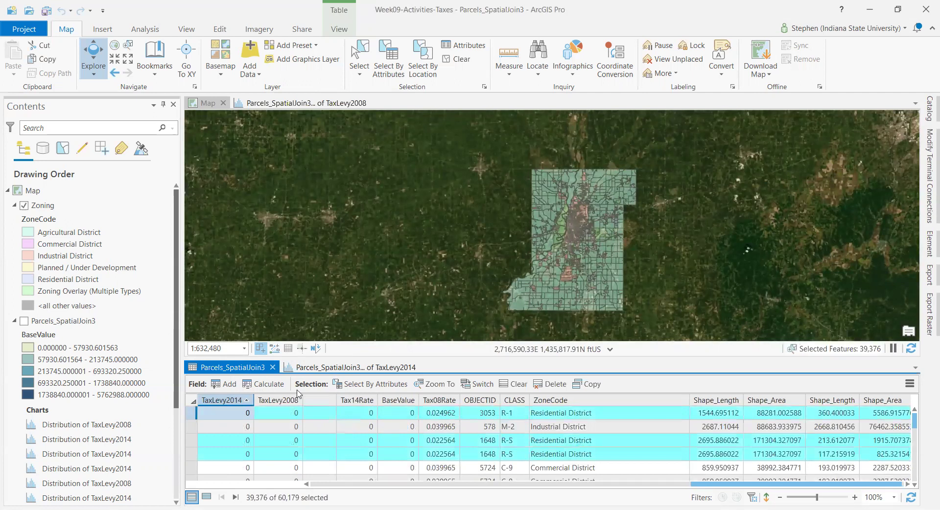
- Clear the residential selection and open Calculate Field for the TaxLevy2014 column
right_click(240, 401)
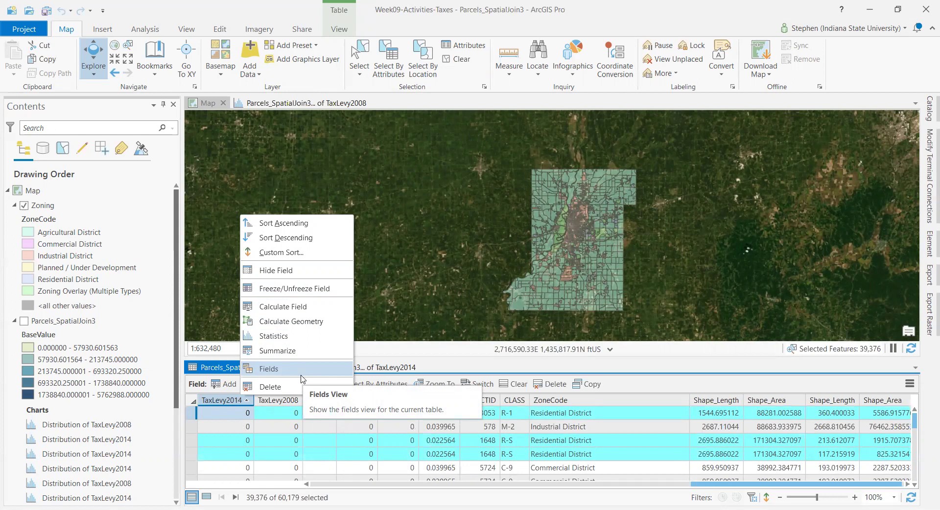
click(225, 407)
click(460, 59)
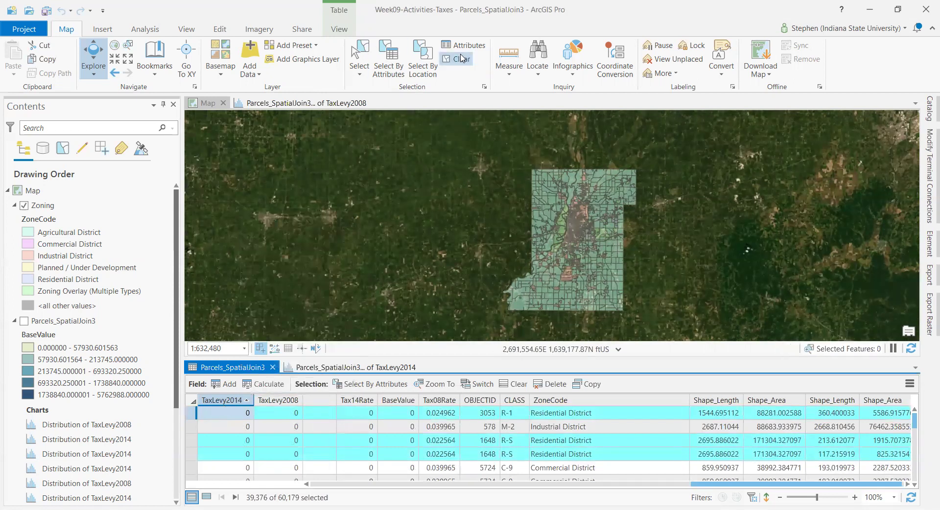
right_click(219, 399)
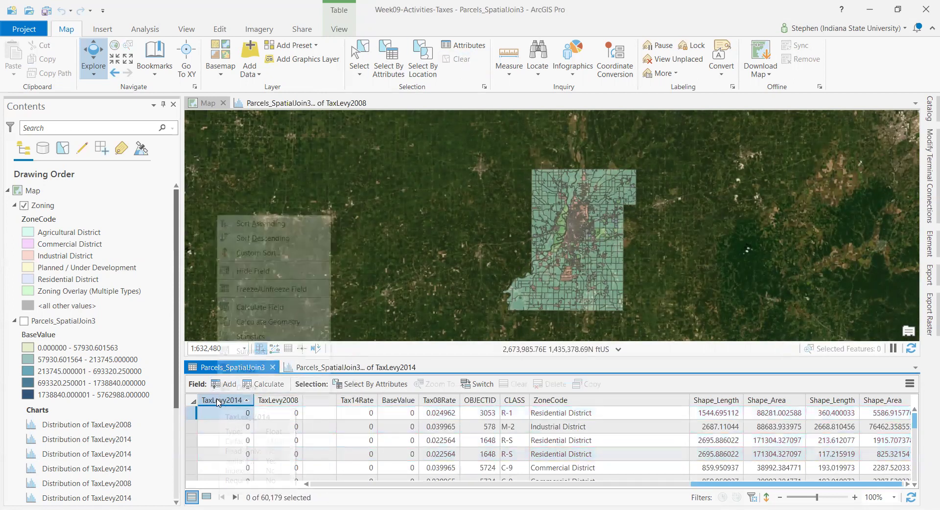
click(296, 307)
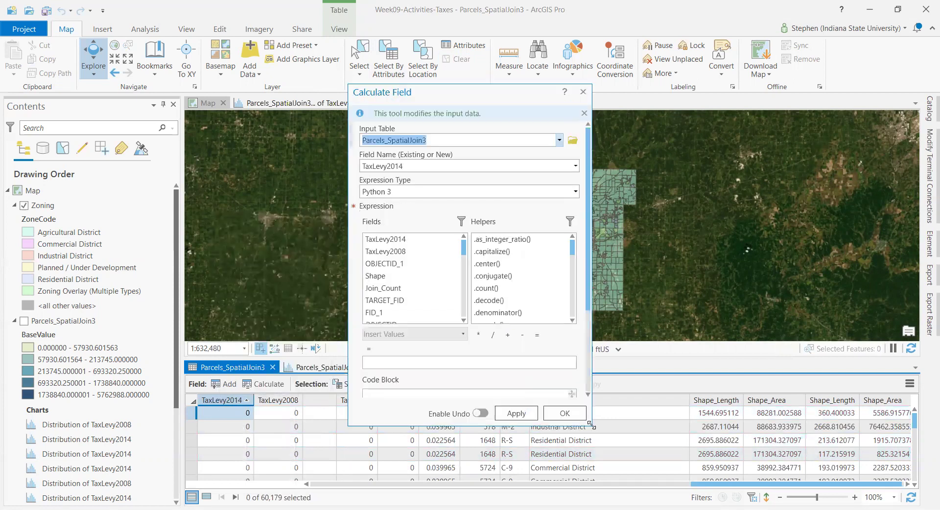
- Enlarge the Calculate Field dialog and paste the TaxCalc Python function into the code block
drag(592, 424, 609, 509)
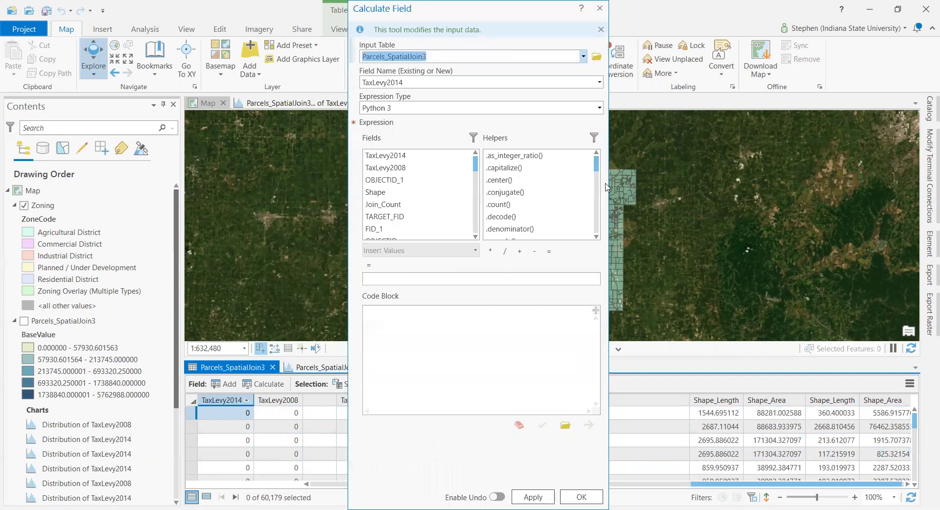
right_click(466, 363)
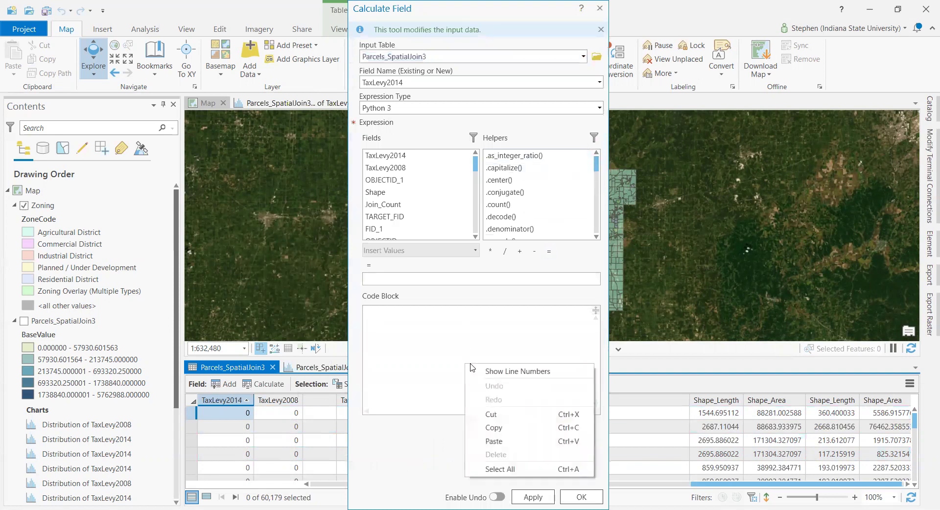
click(496, 440)
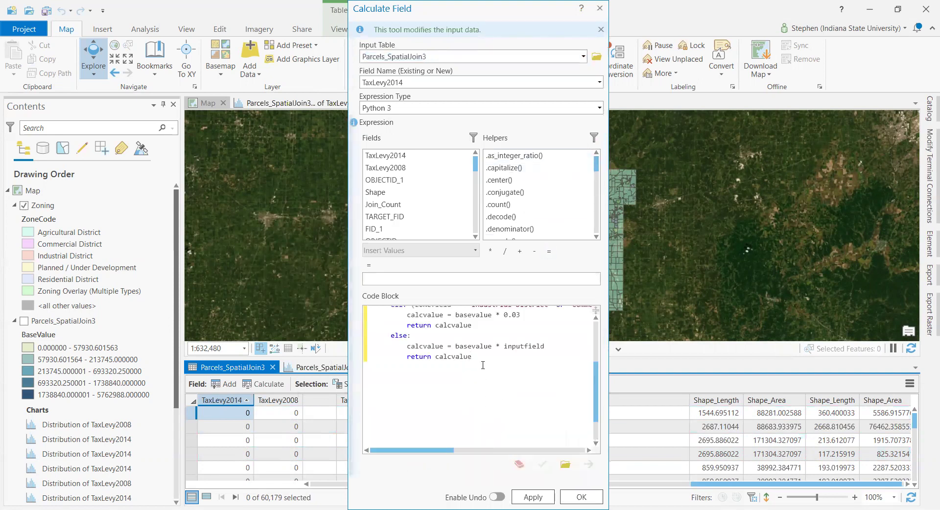
scroll(483, 368, up, 5)
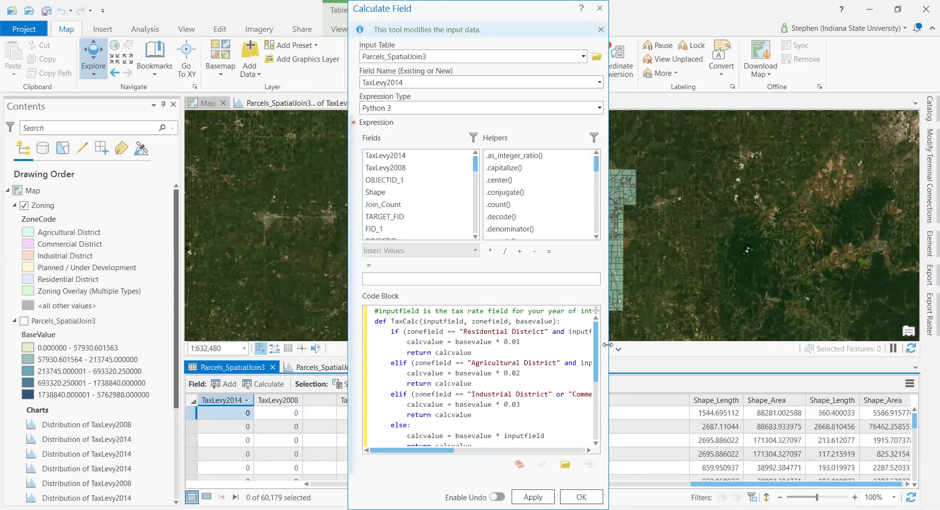
- Widen the Calculate Field dialog and review the def TaxCalc function and its rate branches
drag(608, 345, 891, 345)
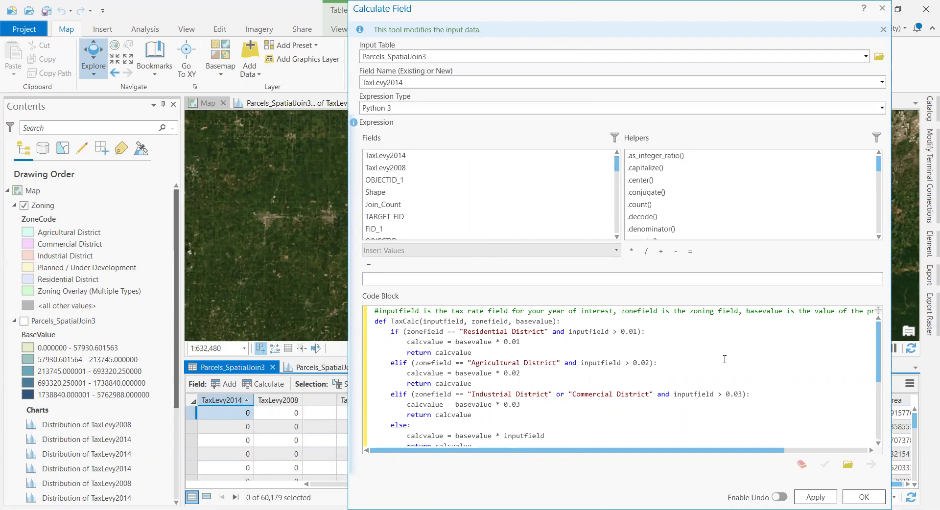
click(377, 322)
drag(388, 322, 374, 322)
drag(390, 323, 424, 325)
click(424, 326)
scroll(409, 368, down, 4)
scroll(392, 343, up, 4)
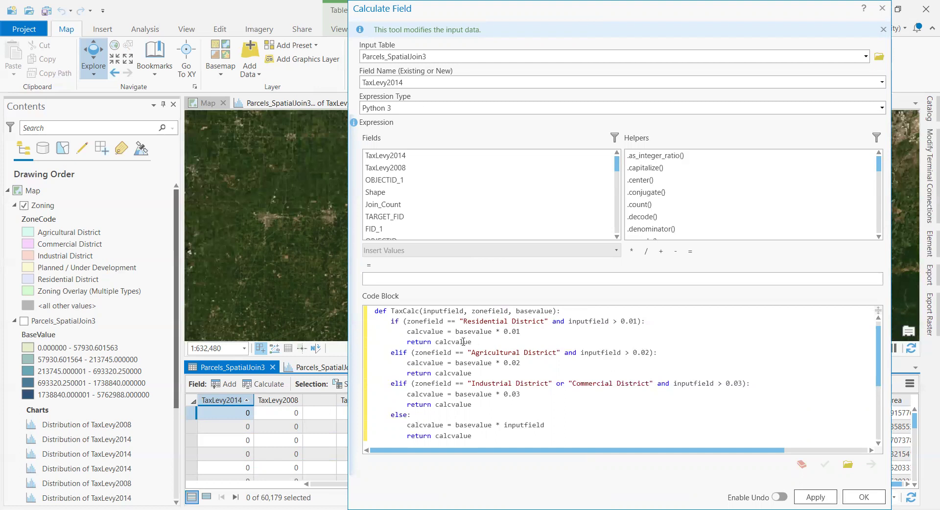
double_click(399, 353)
drag(392, 353, 398, 353)
drag(398, 359, 409, 353)
click(434, 109)
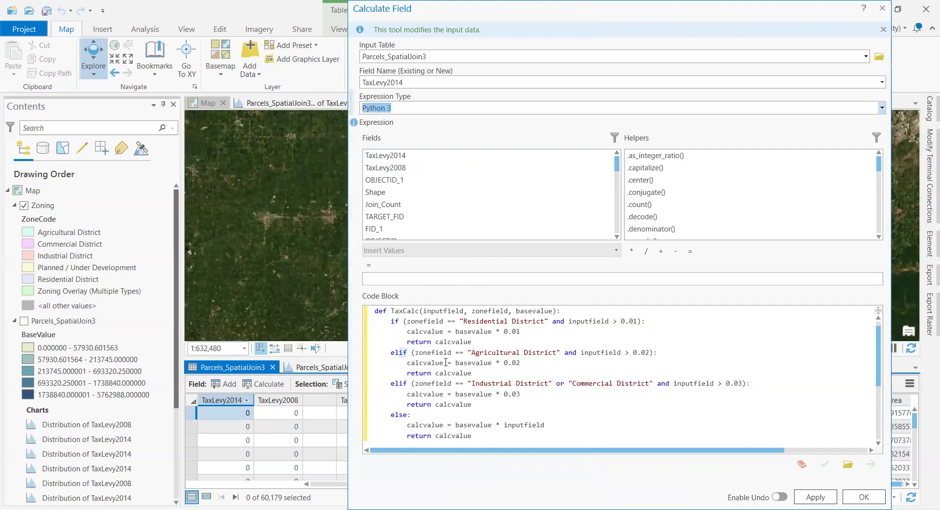
click(415, 278)
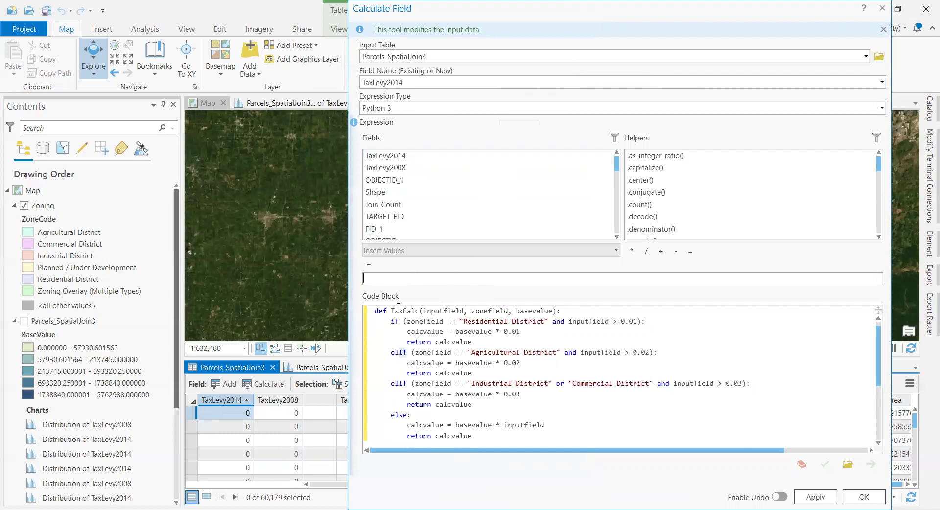
- Enter the expression TaxCalc(!Tax14Rate!, !ZoneCode!, !BaseValue!) for TaxLevy2014
text(TaxCa)
text(lc)
text((!)
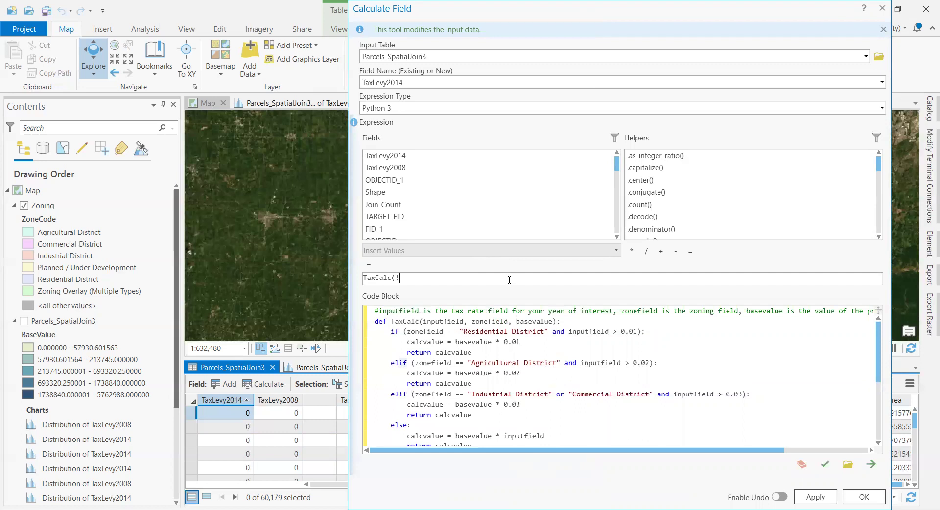
text(Tax)
text(14R)
text(ate!,)
scroll(504, 207, down, 5)
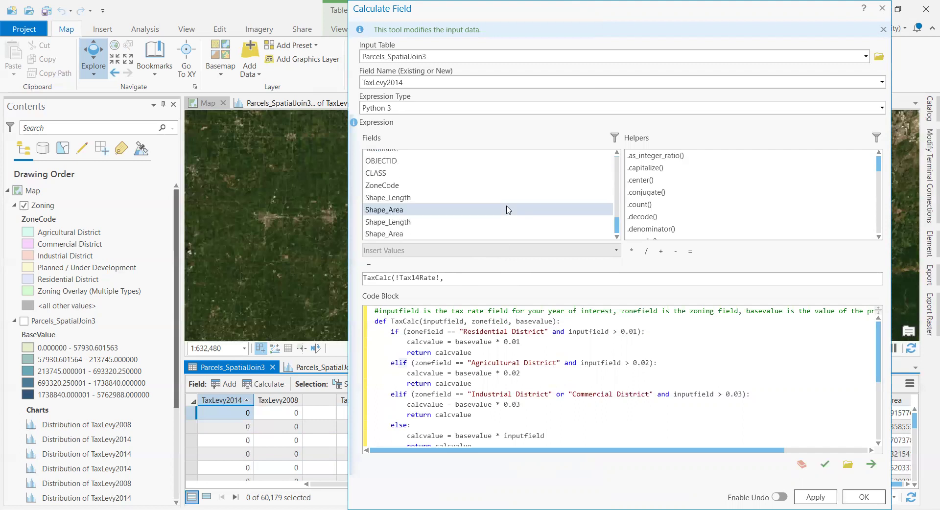
double_click(495, 186)
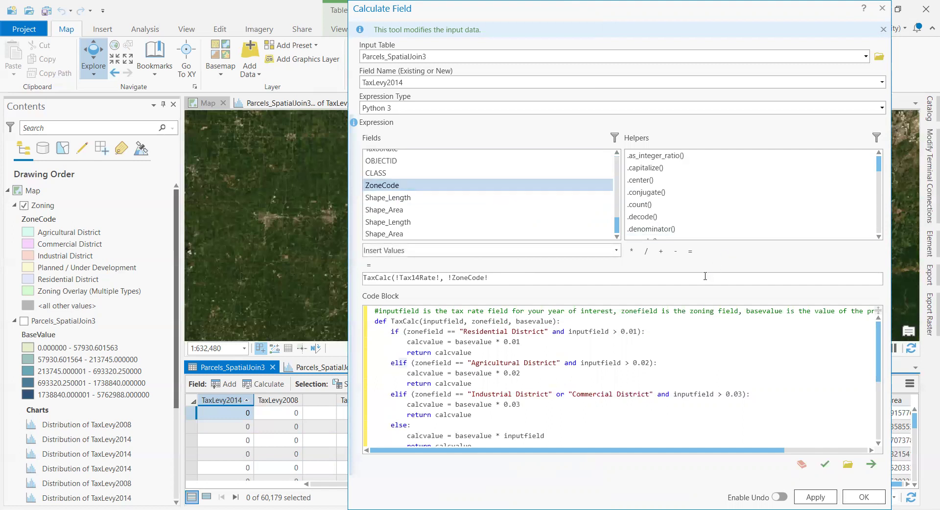
click(706, 276)
text(,)
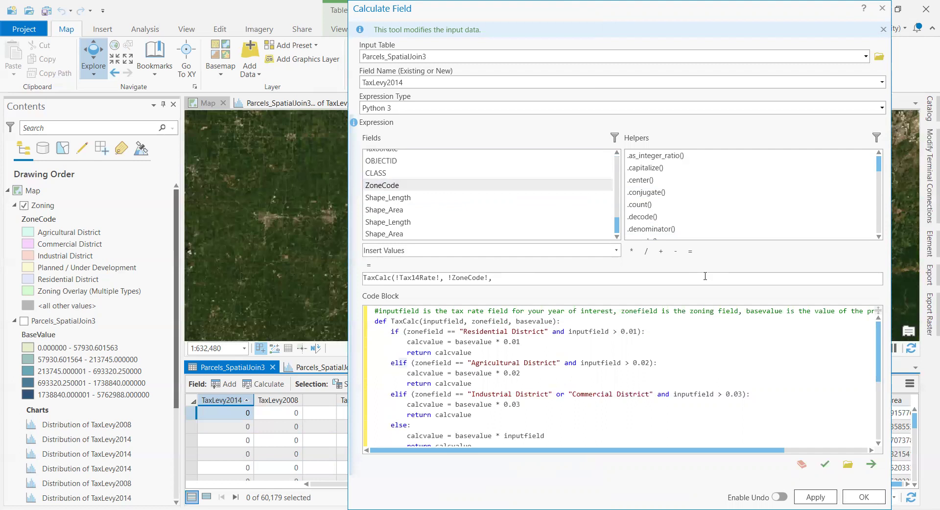
scroll(472, 203, up, 5)
scroll(474, 201, down, 1)
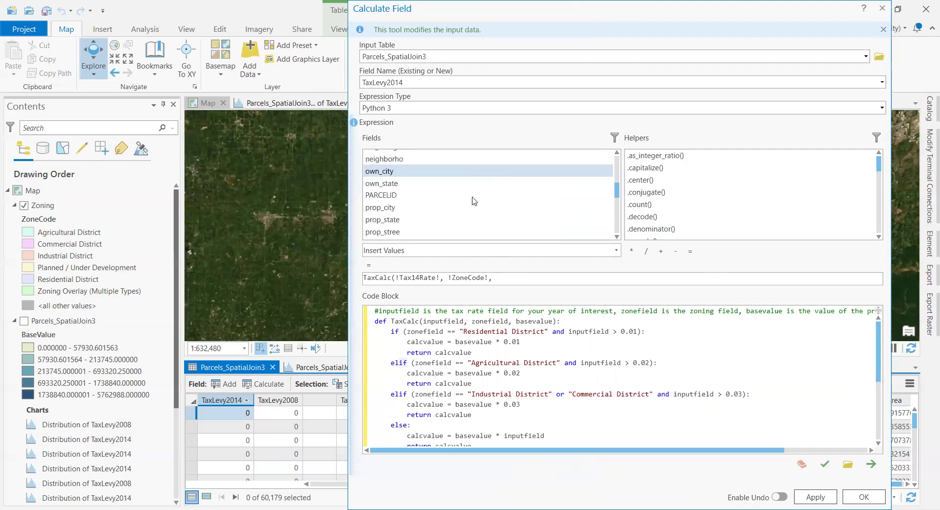
scroll(475, 200, down, 2)
scroll(475, 201, down, 1)
scroll(474, 200, down, 1)
scroll(474, 200, down, 1)
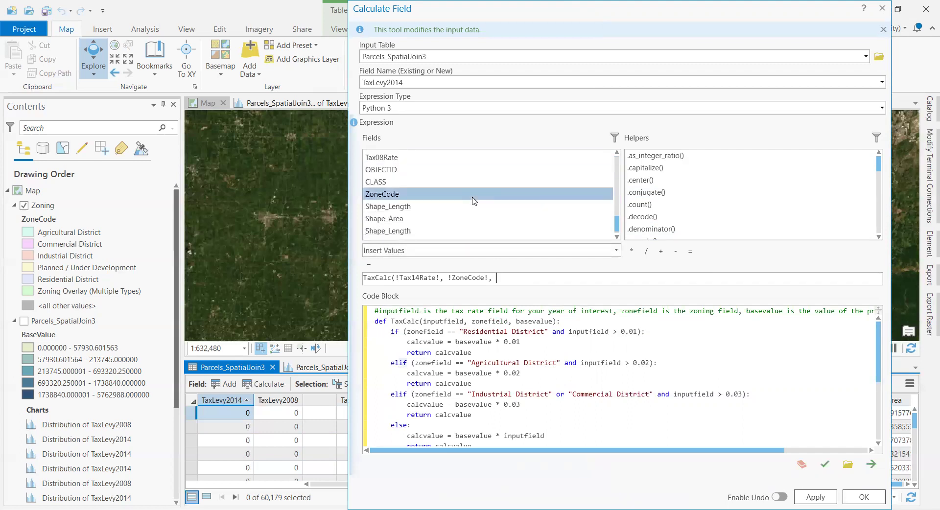
scroll(474, 201, up, 2)
scroll(474, 201, up, 2)
scroll(474, 201, down, 4)
scroll(474, 201, down, 1)
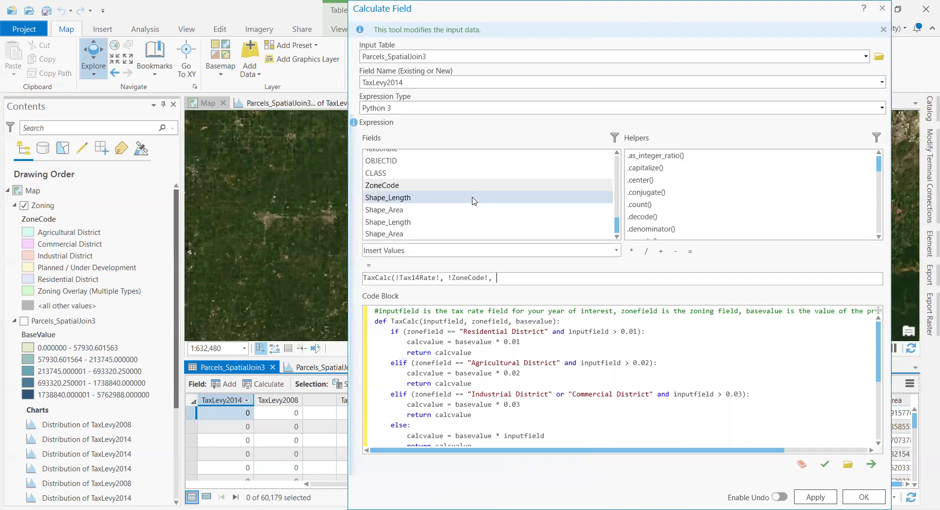
scroll(474, 201, up, 3)
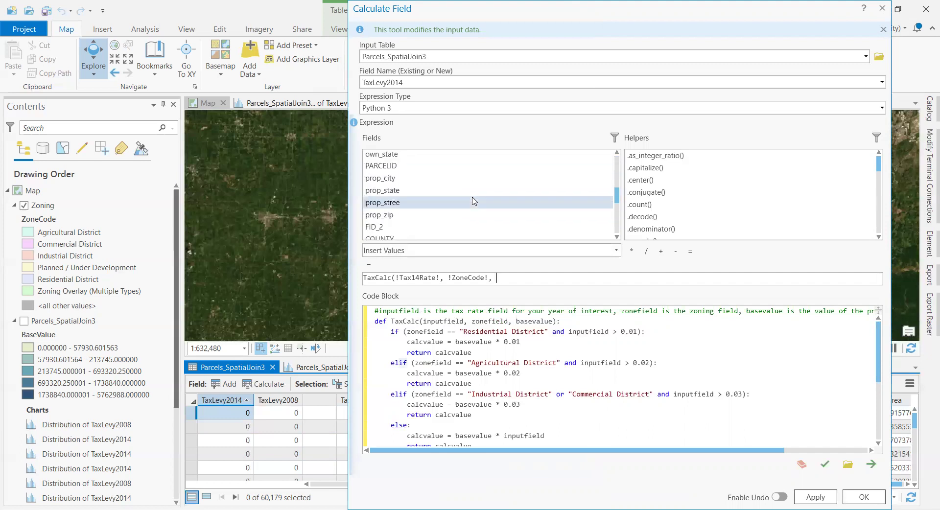
scroll(474, 201, down, 3)
text(!B)
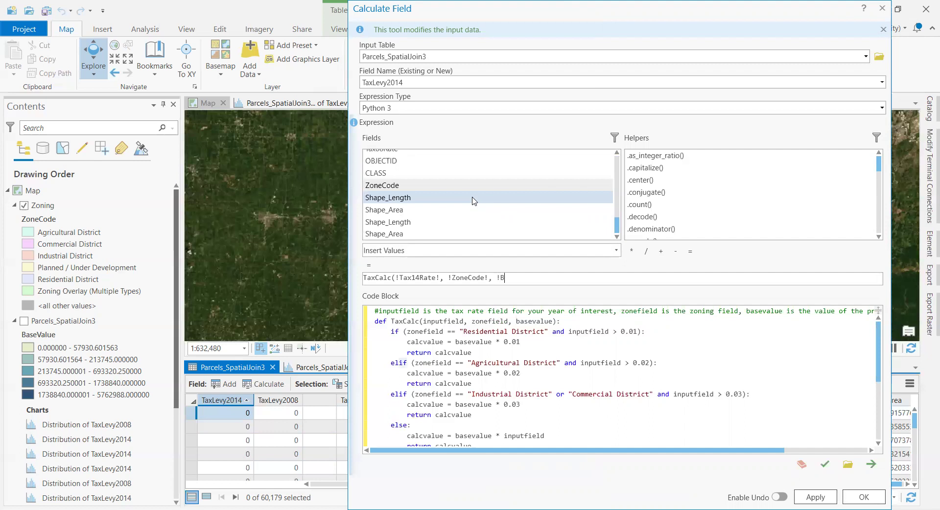
text(aseValue!))
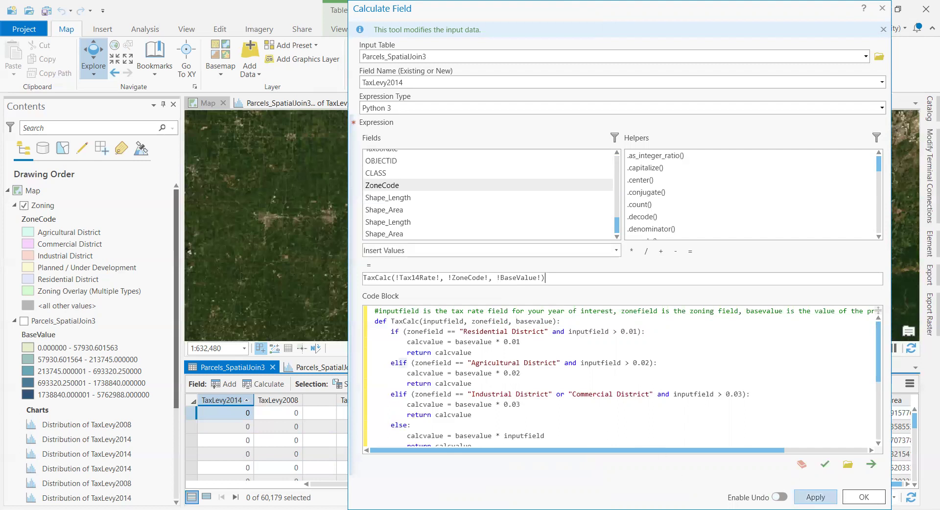
- Verify the TaxCalc expression and run the TaxLevy2014 calculation
click(832, 469)
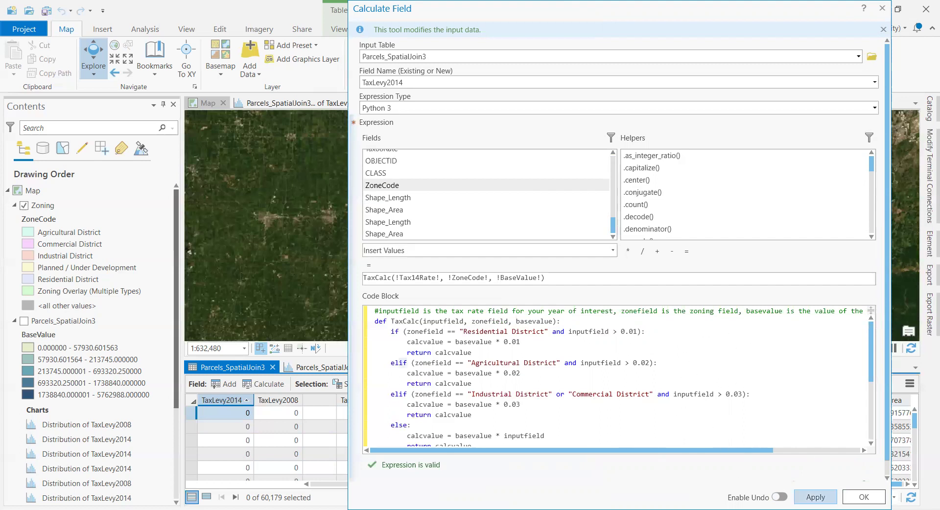
click(864, 497)
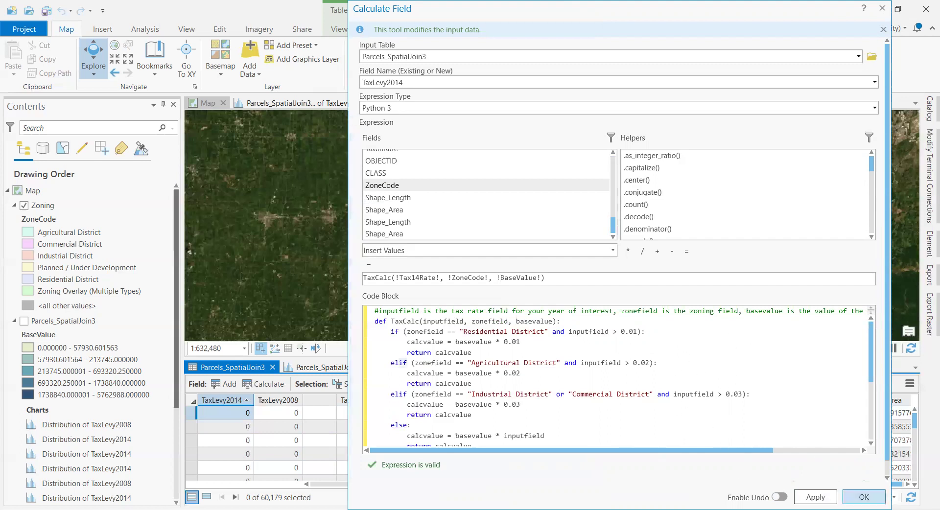